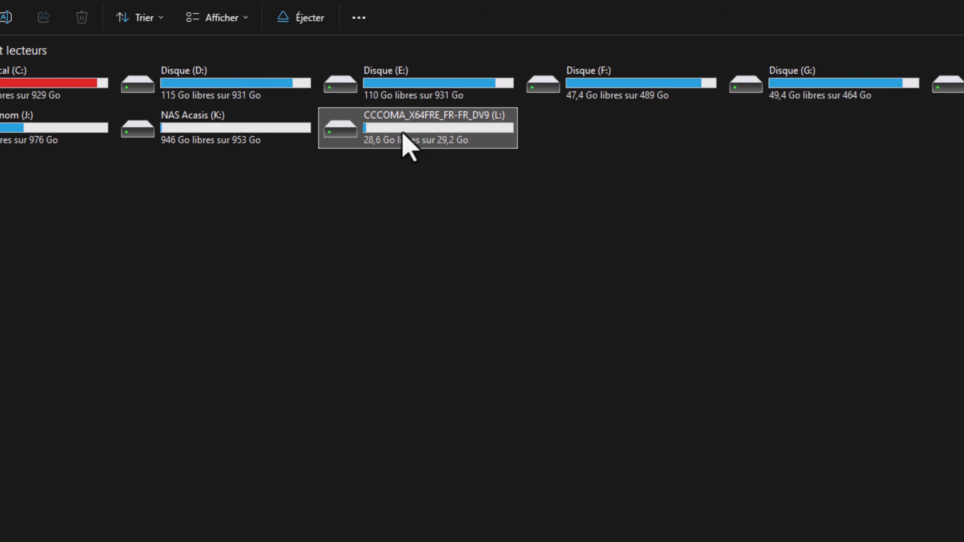
# - Open the permissions editor for the CCCOMA_X64FRE_FR-FR_DV9 (L:) drive from its security properties
pyautogui.rightClick(403, 134)
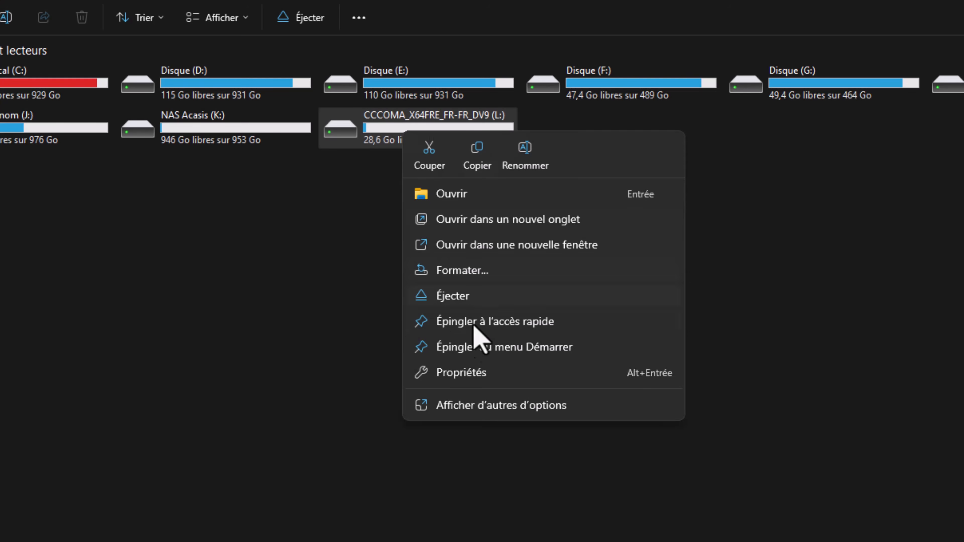
pyautogui.click(493, 374)
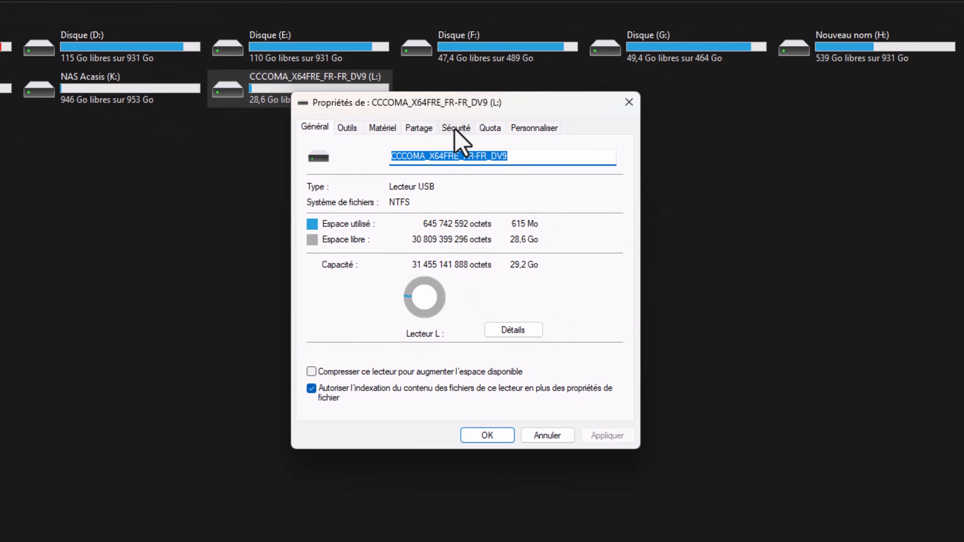
pyautogui.click(455, 128)
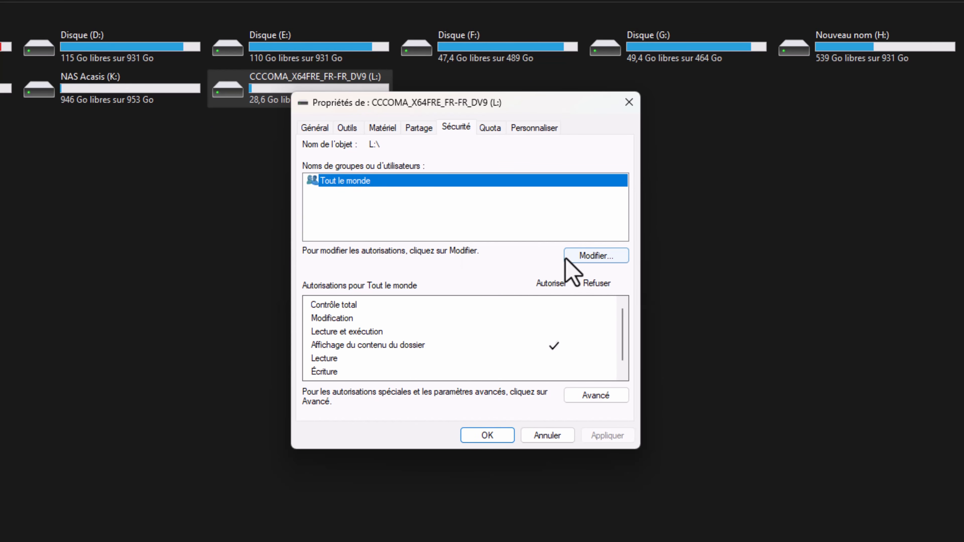
pyautogui.click(581, 256)
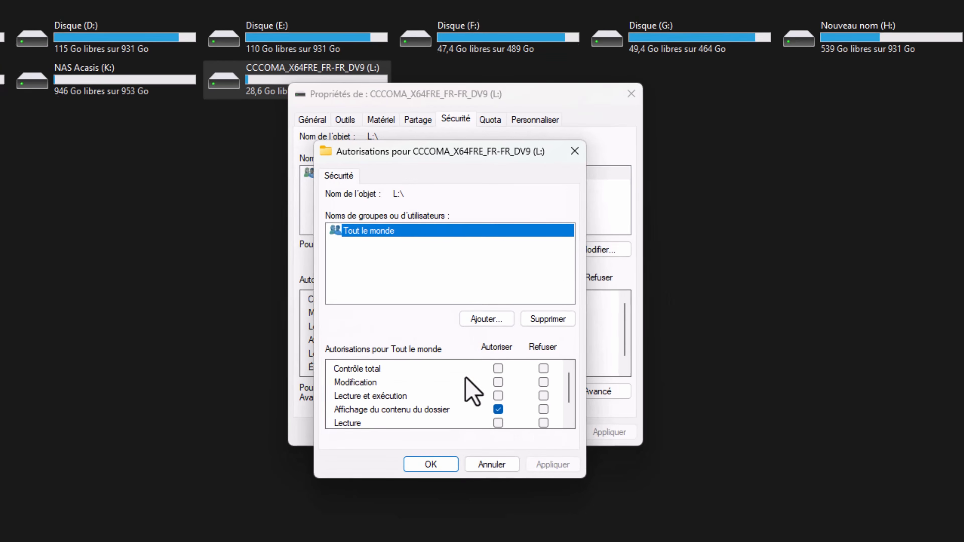
# - Allow Lecture and Écriture for Tout le monde on the L: drive and confirm the permission changes
pyautogui.scroll(-2, 494, 401)
pyautogui.scroll(2, 494, 400)
pyautogui.scroll(-1, 408, 378)
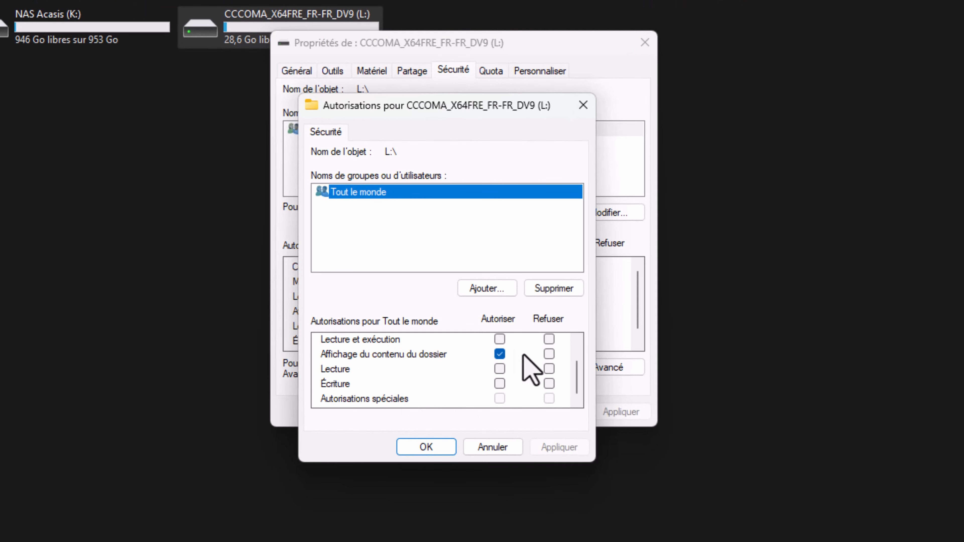
pyautogui.click(500, 369)
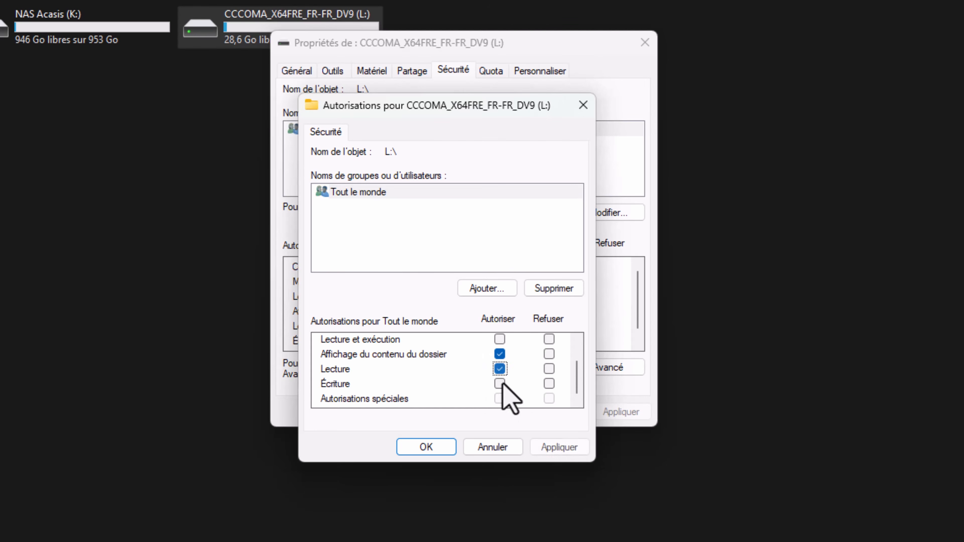
pyautogui.click(555, 448)
pyautogui.click(508, 343)
pyautogui.click(508, 344)
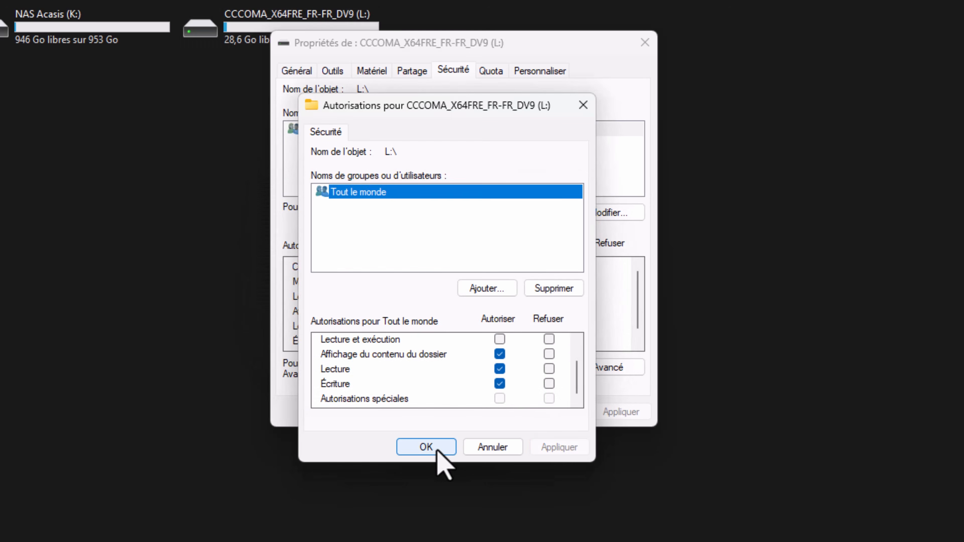
pyautogui.click(437, 447)
pyautogui.click(529, 412)
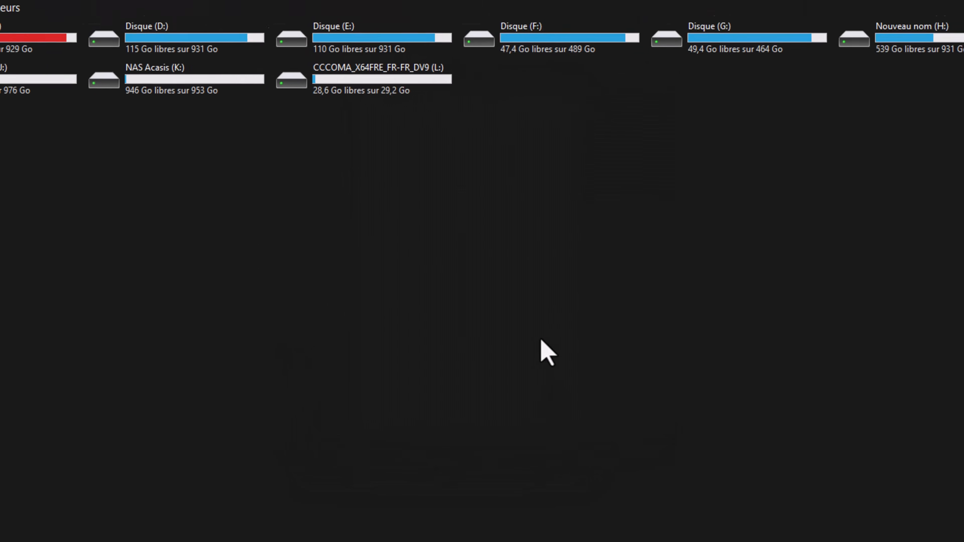
# - Permanently delete the .fe_tmp file from the CCCOMA_X64FRE_FR-FR_DV9 (L:) drive
pyautogui.doubleClick(305, 27)
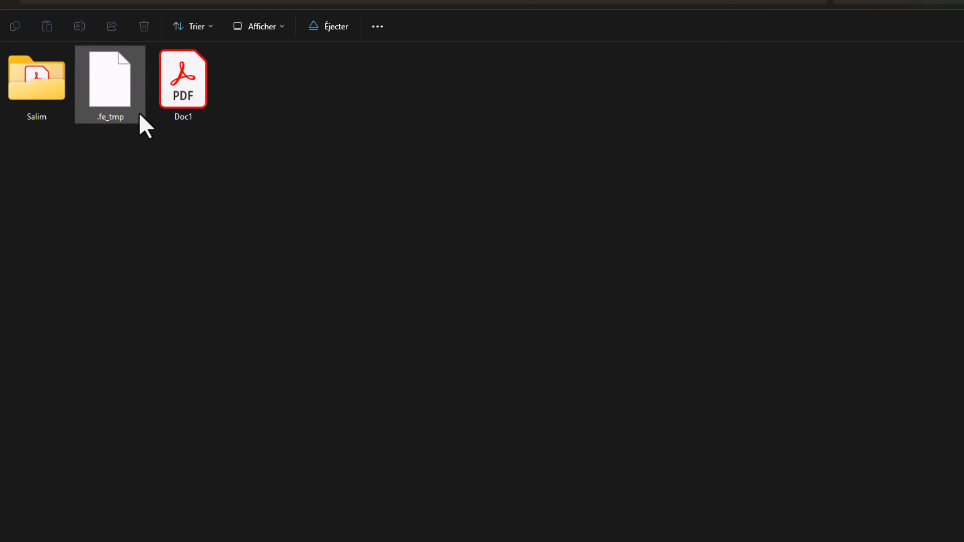
pyautogui.press('Delete')
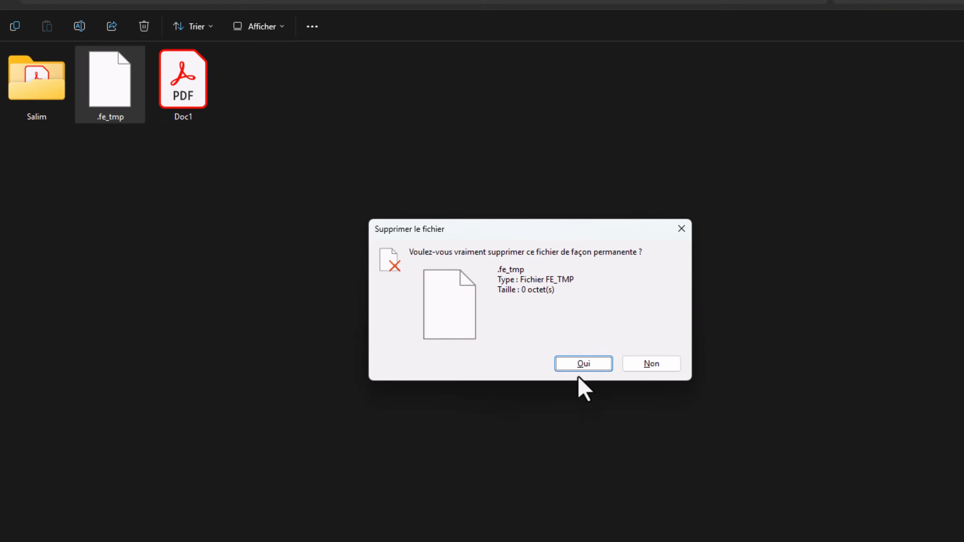
pyautogui.click(571, 364)
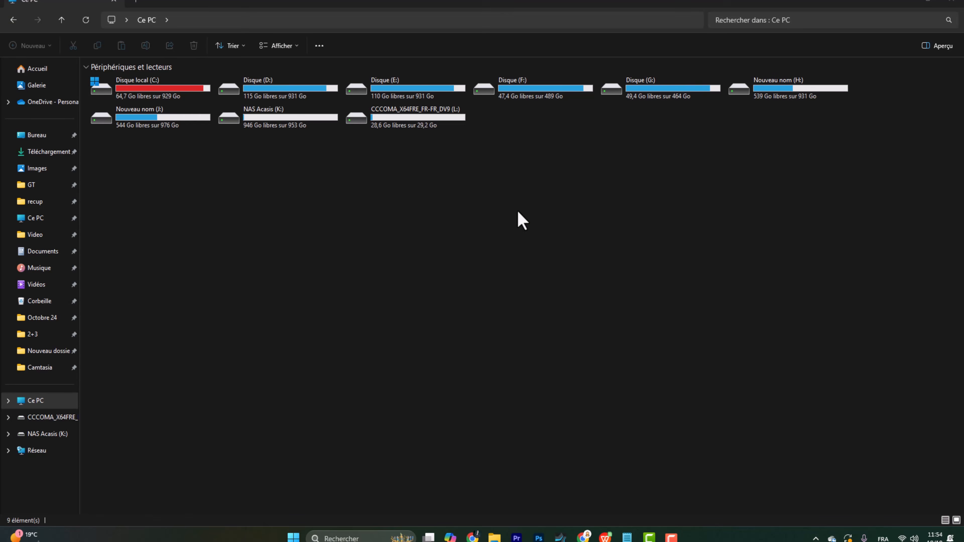
# - Start diskpart from a command prompt and list the disks with list disk
pyautogui.press('super')
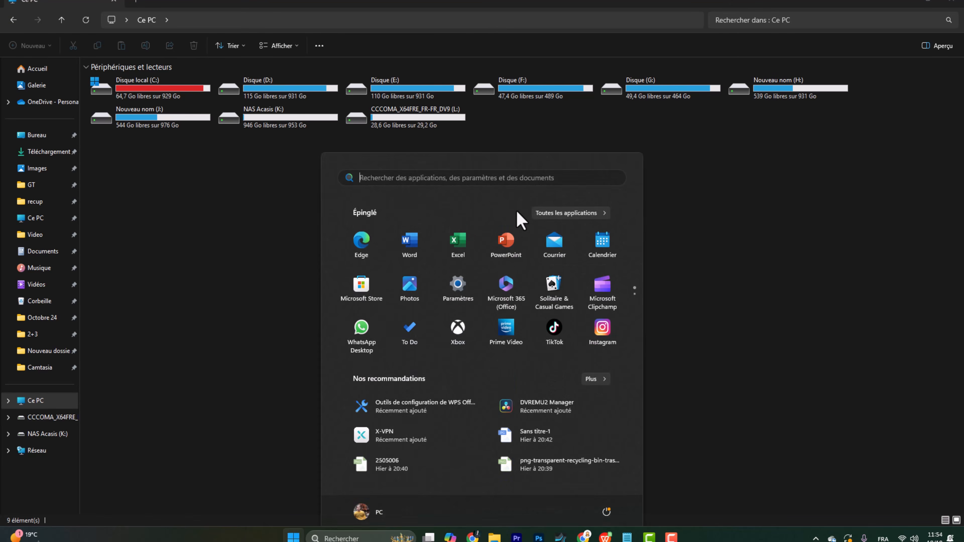
pyautogui.press('super+r')
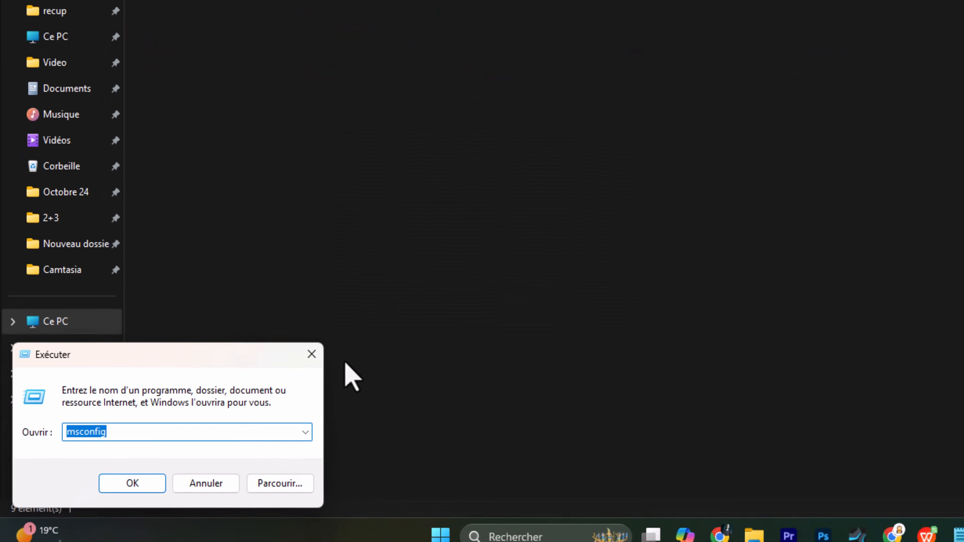
pyautogui.press('Return')
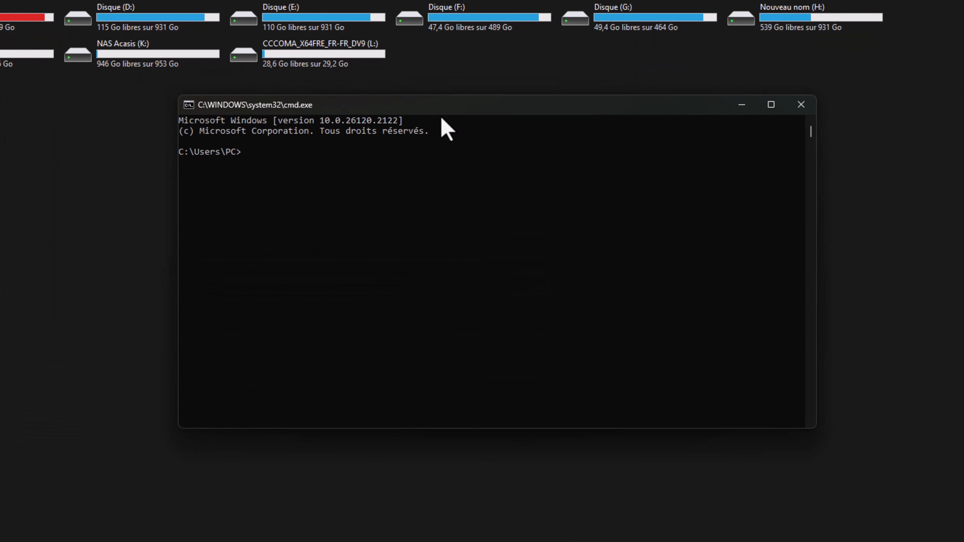
pyautogui.write('diskpart')
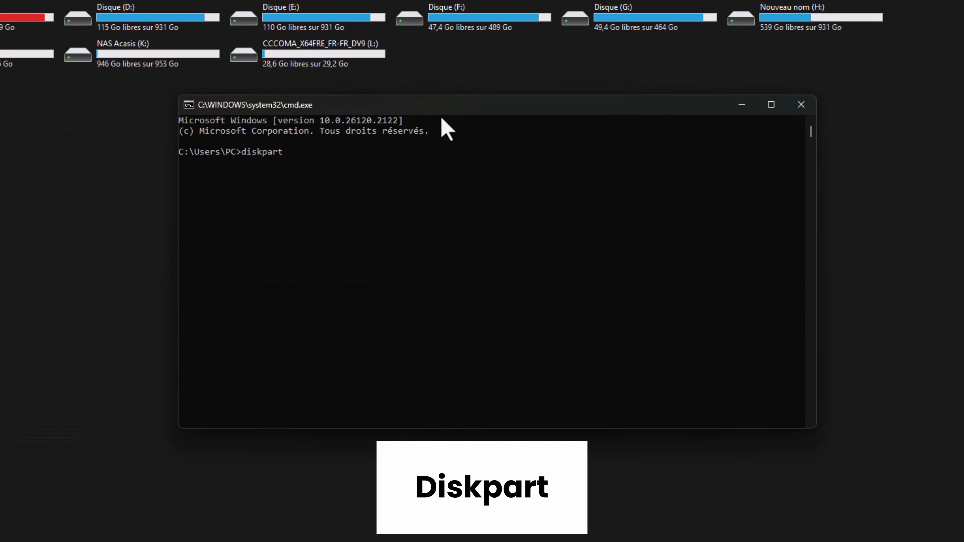
pyautogui.press('Return')
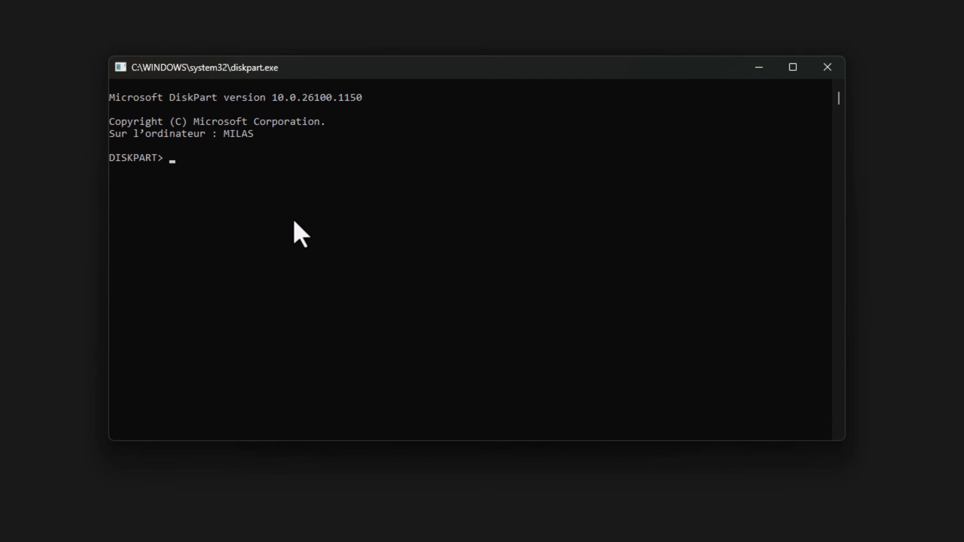
pyautogui.write('list disk')
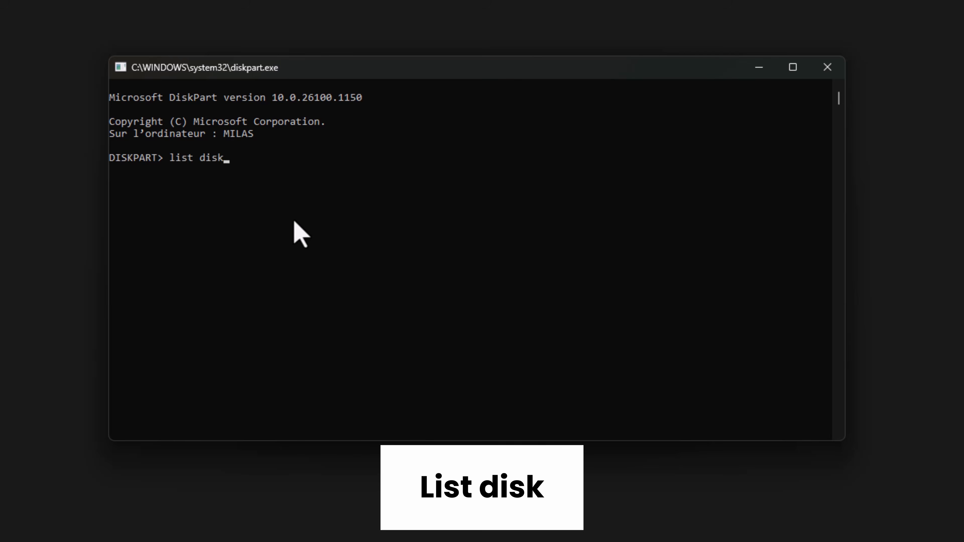
pyautogui.press('Return')
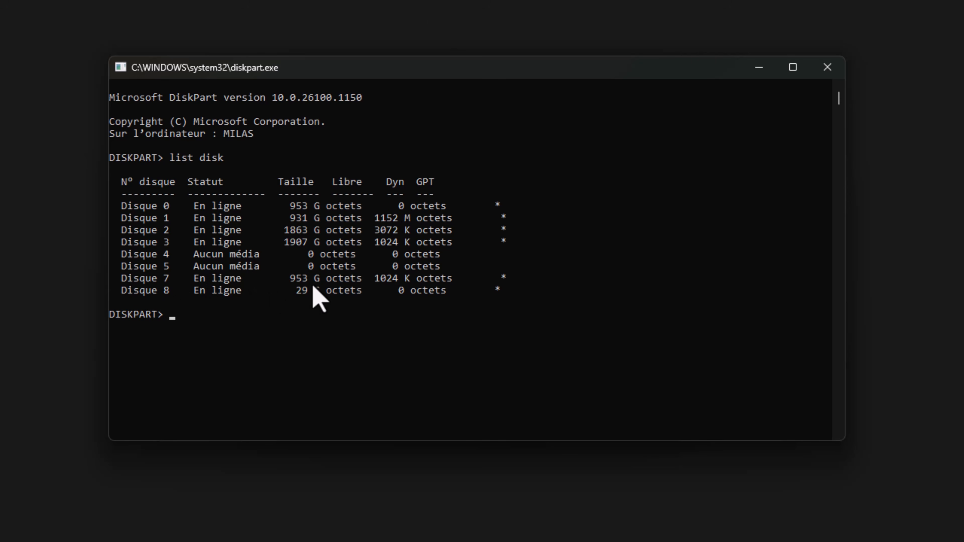
# - Select disk 8, remove its write protection with attributes disk clear readonly, and exit DiskPart
pyautogui.write('select disk 8')
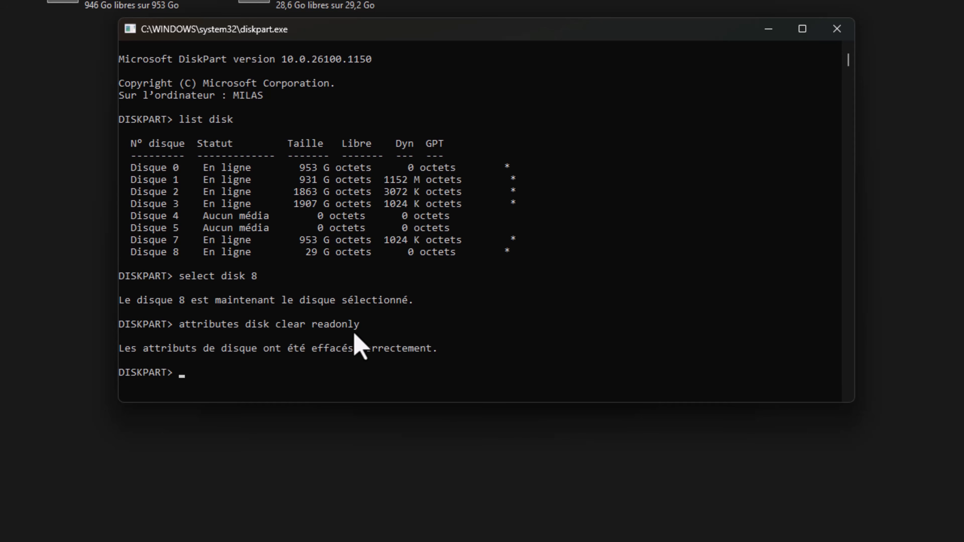
pyautogui.scroll(-1, 355, 334)
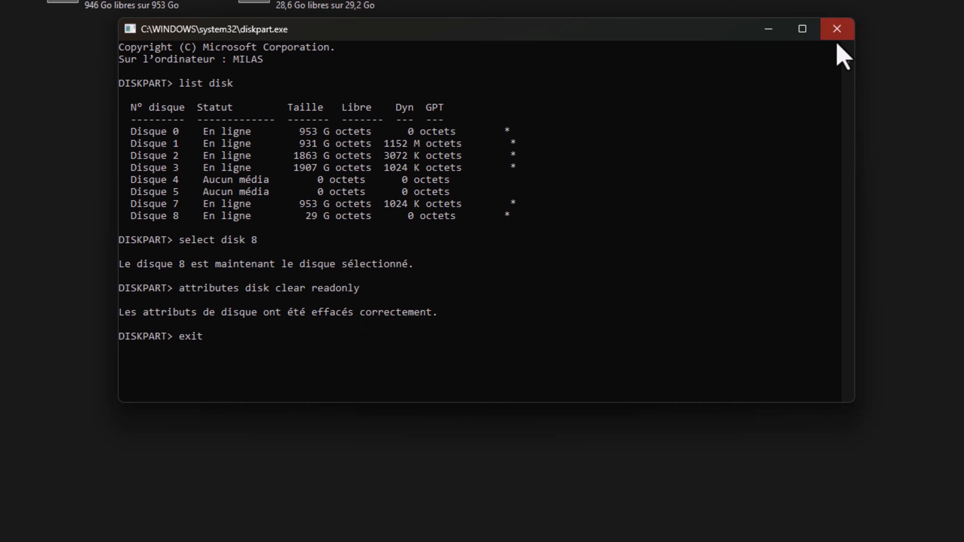
pyautogui.click(837, 29)
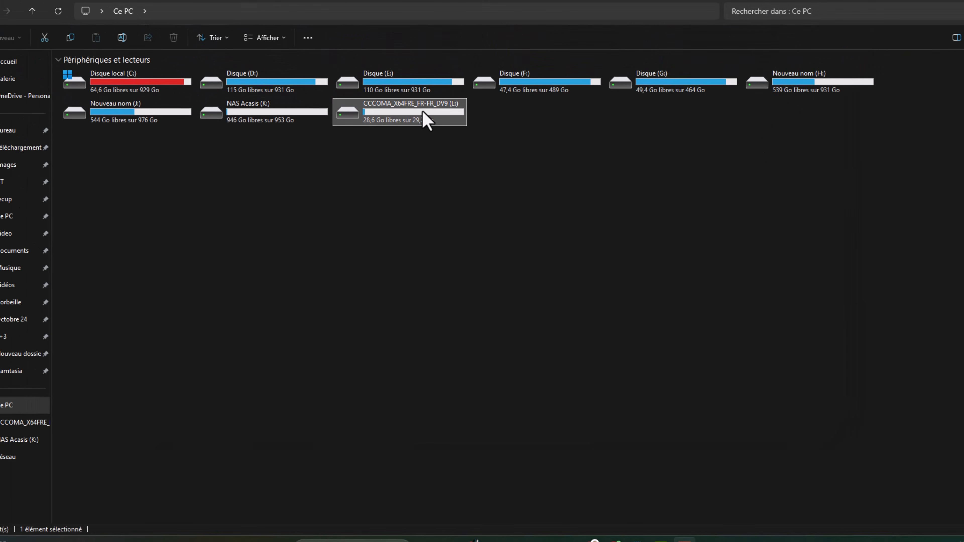
# - Create a new RTF file in the CCCOMA_X64FRE_FR-FR_DV9 (L:) drive, keeping its default name
pyautogui.doubleClick(423, 113)
pyautogui.rightClick(306, 203)
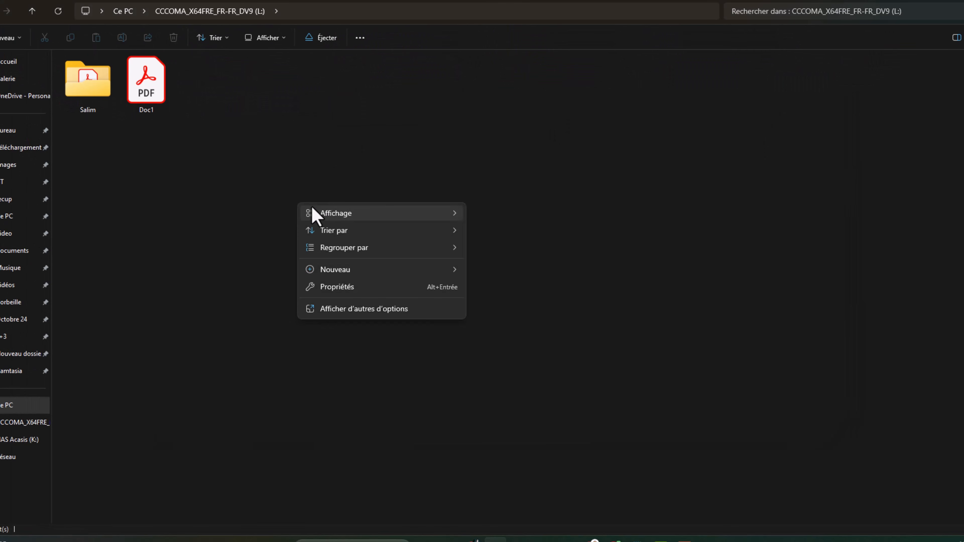
pyautogui.moveTo(315, 214)
pyautogui.moveTo(439, 270)
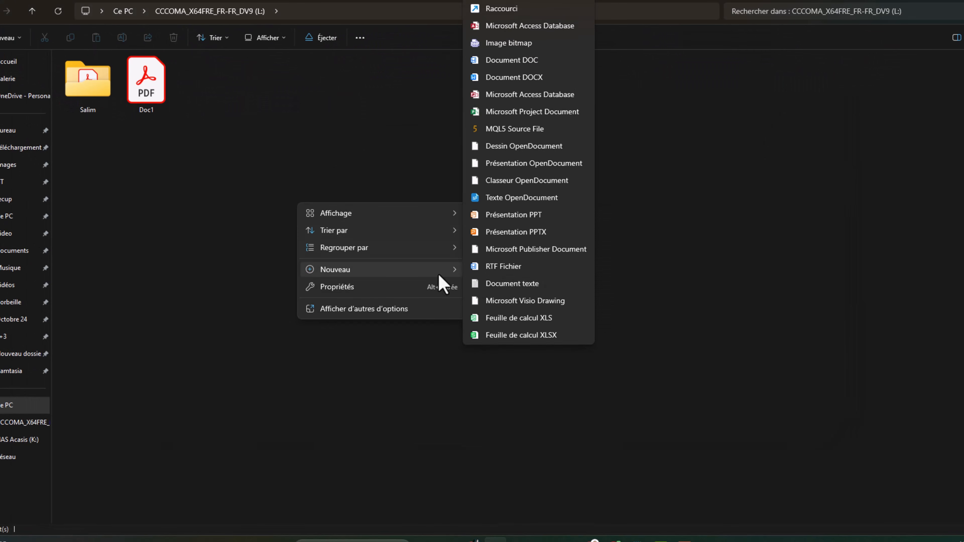
pyautogui.click(504, 266)
pyautogui.click(391, 153)
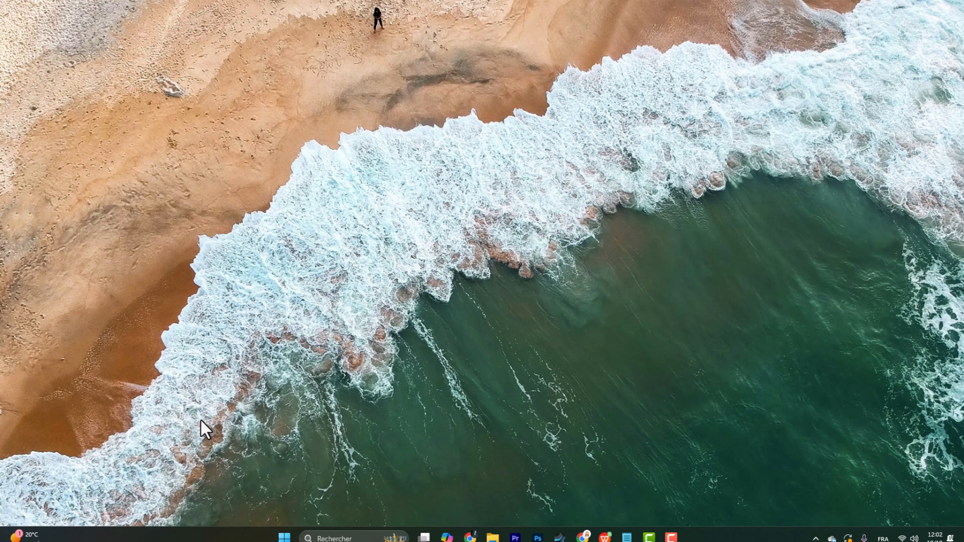
# - Launch regedit and go to the registry key HKEY_LOCAL_MACHINE\SYSTEM\CurrentControlSet\Control\Storage
pyautogui.press('super+r')
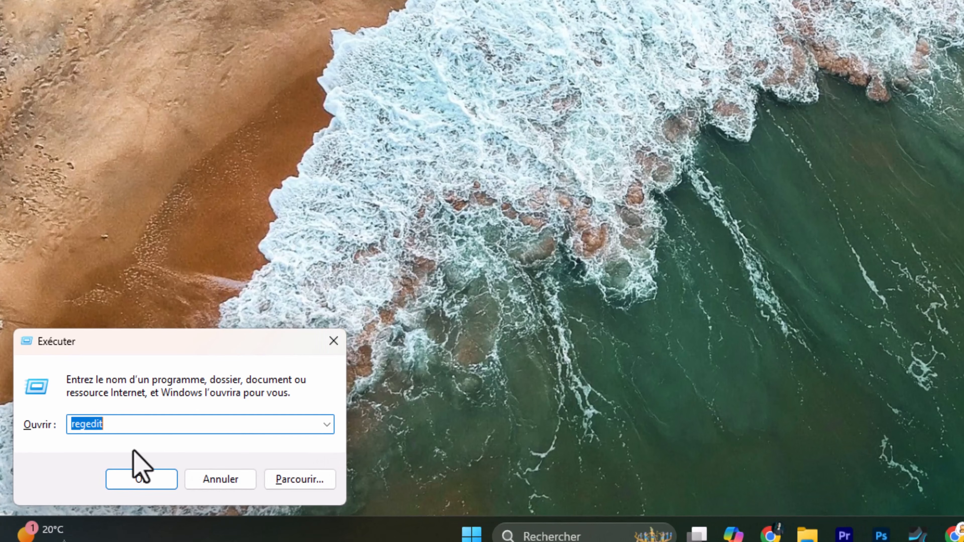
pyautogui.moveTo(139, 426); pyautogui.dragTo(52, 425)
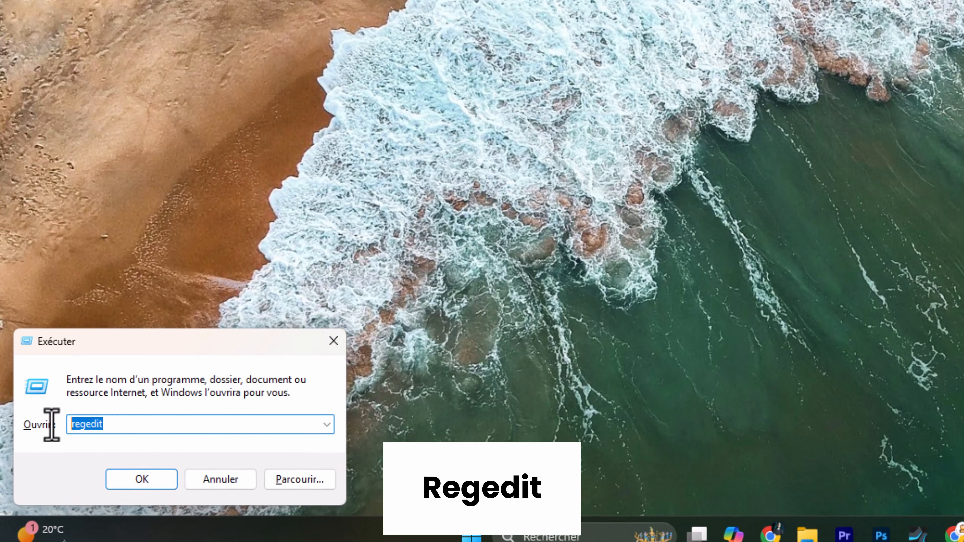
pyautogui.click(142, 479)
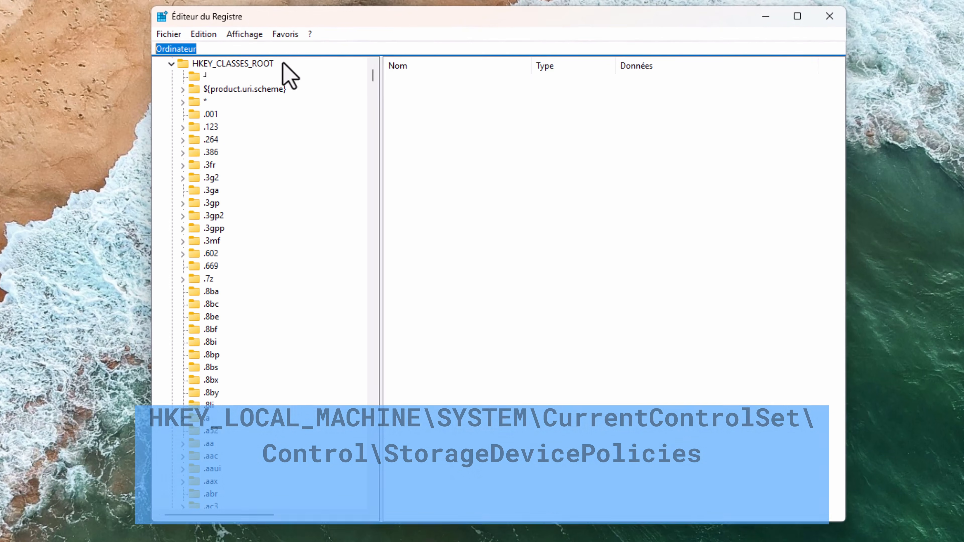
pyautogui.write('Ordinateur\\HKEY_LOCAL_MACHINE\\SYSTEM\\CurrentControlSet\\Control\\Storage')
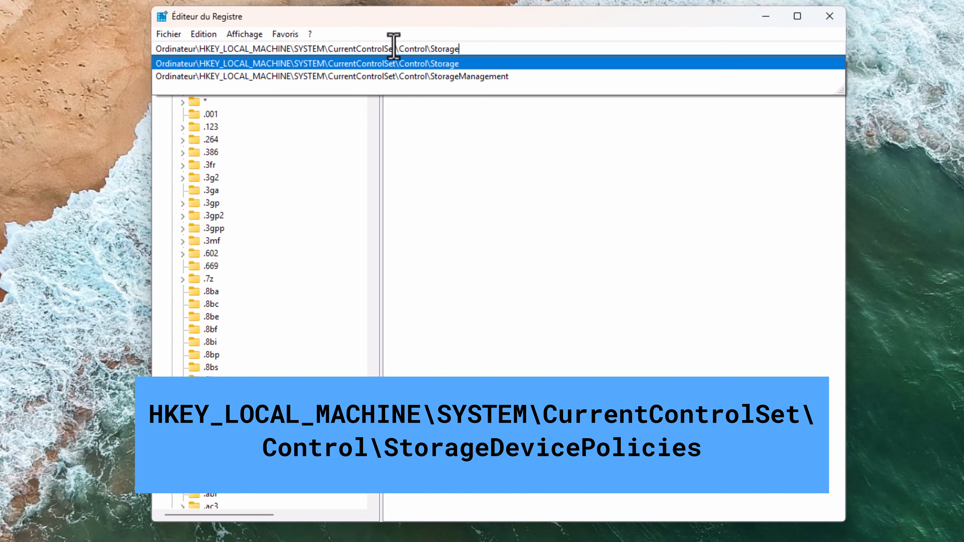
pyautogui.press('Return')
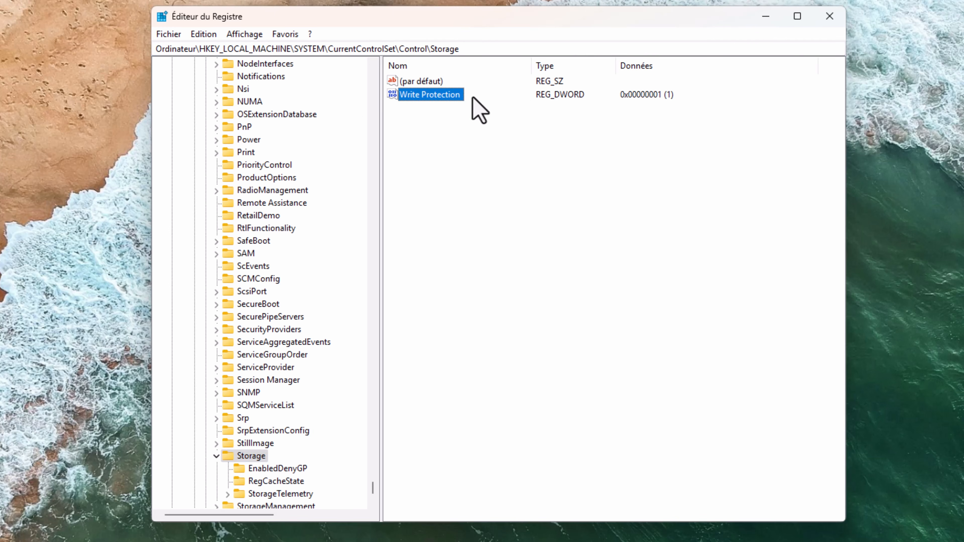
# - Set the data of the Write Protection DWORD value to 0
pyautogui.doubleClick(420, 95)
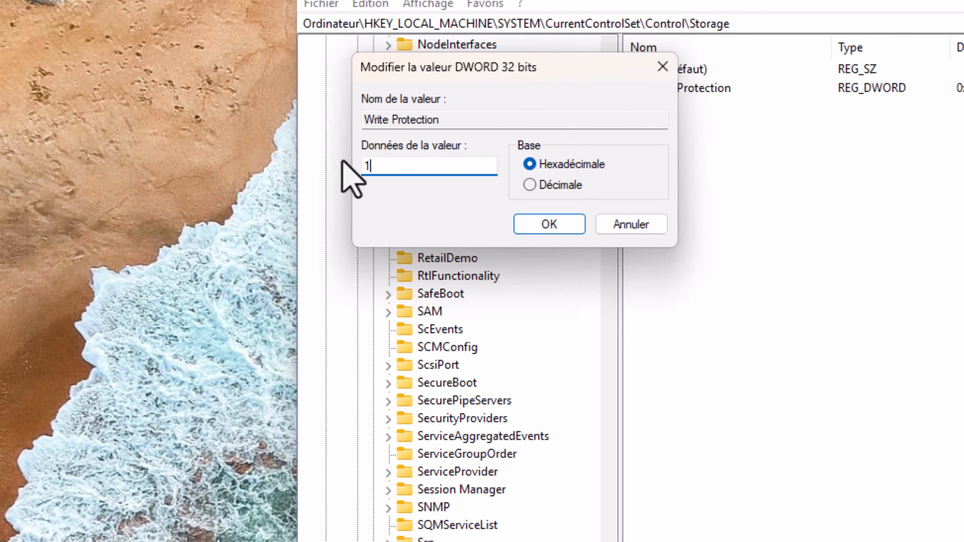
pyautogui.moveTo(377, 168); pyautogui.dragTo(342, 169)
pyautogui.write('0')
pyautogui.click(555, 228)
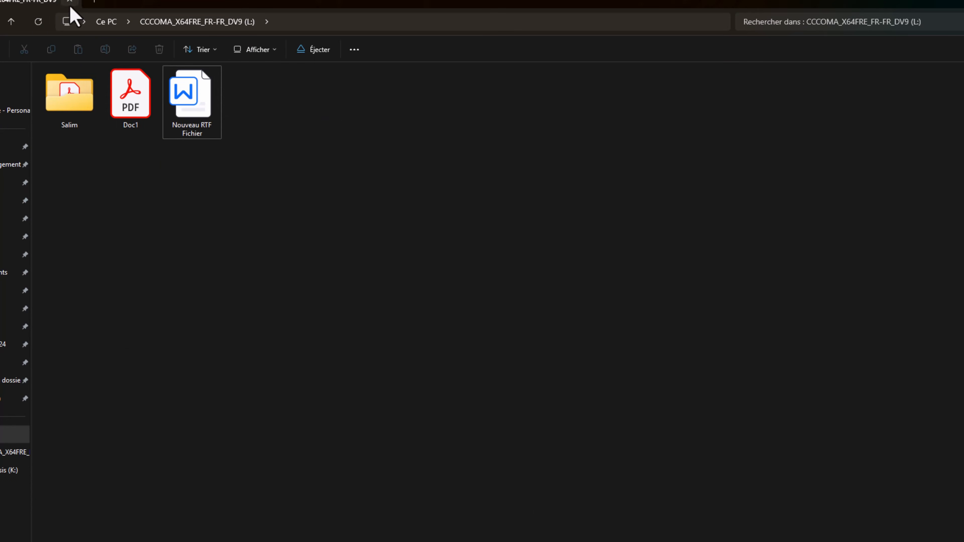
# - Copy four items from the Musique folder to the CCCOMA_X64FRE_FR-FR_DV9 (L:) drive
pyautogui.middleClick(104, 19)
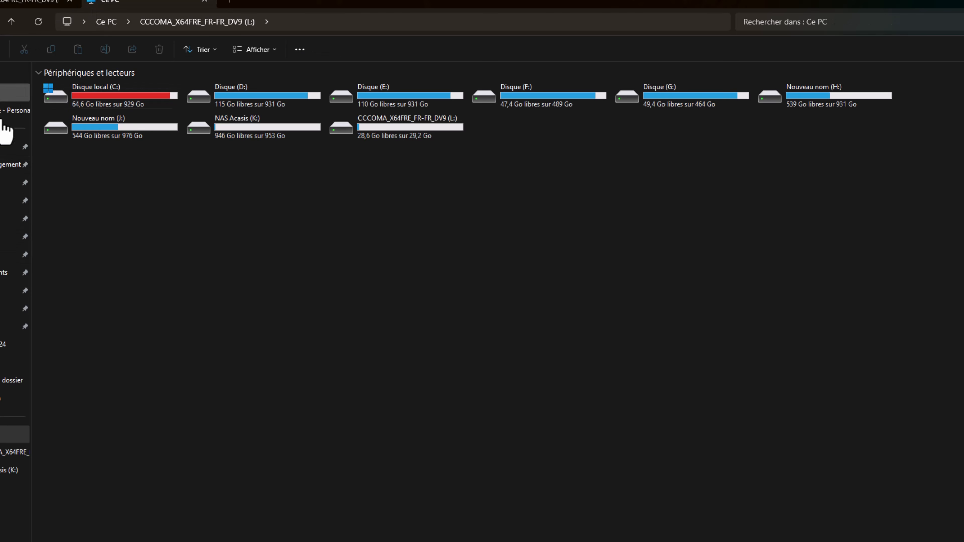
pyautogui.click(15, 291)
pyautogui.moveTo(101, 539); pyautogui.dragTo(57, 442)
pyautogui.hotkey('ctrl', 'c')
pyautogui.click(25, 1)
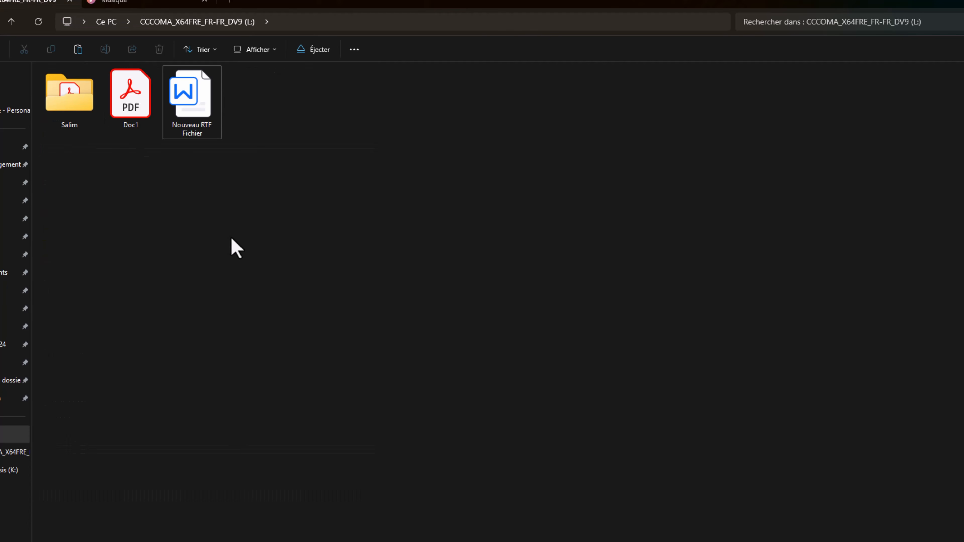
pyautogui.click(289, 273)
pyautogui.hotkey('ctrl', 'v')
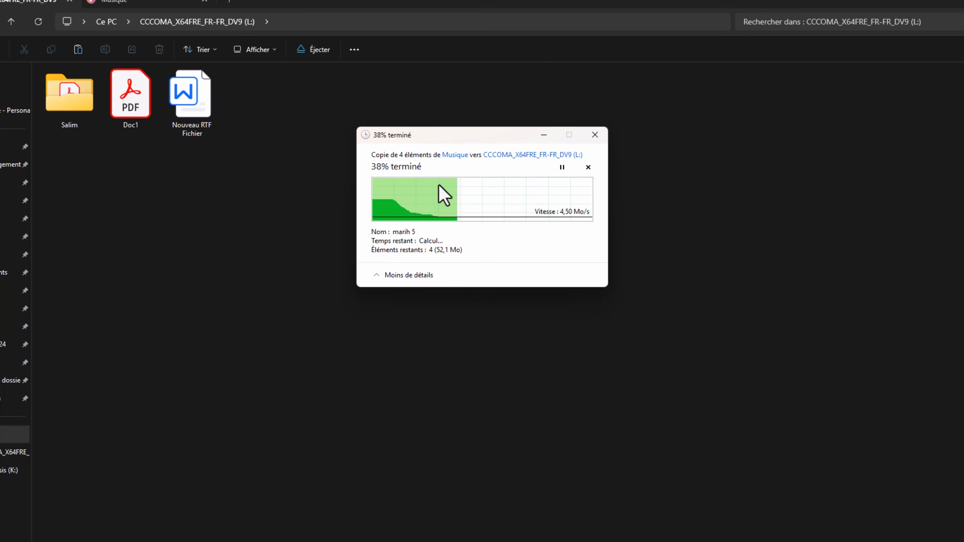
# - Go back to the drive overview in Ce PC
pyautogui.click(106, 22)
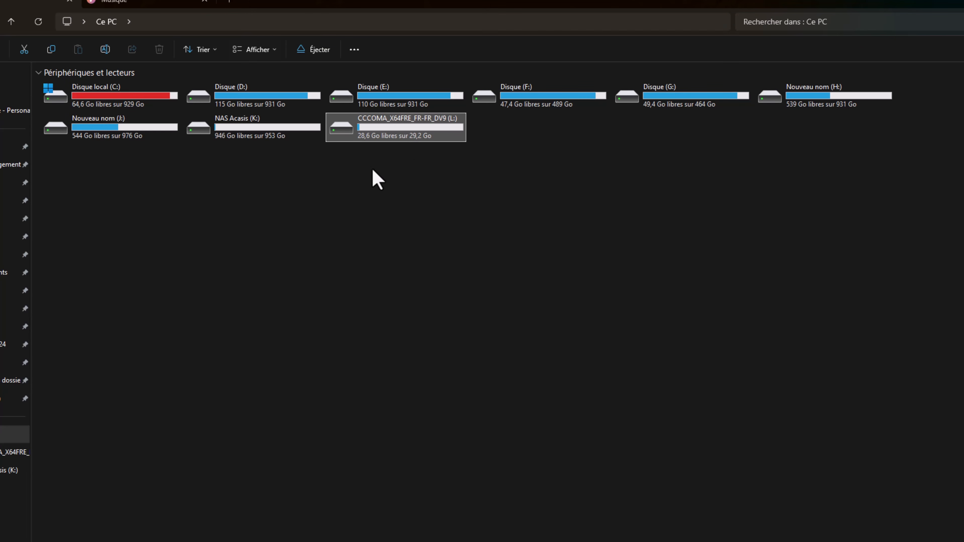